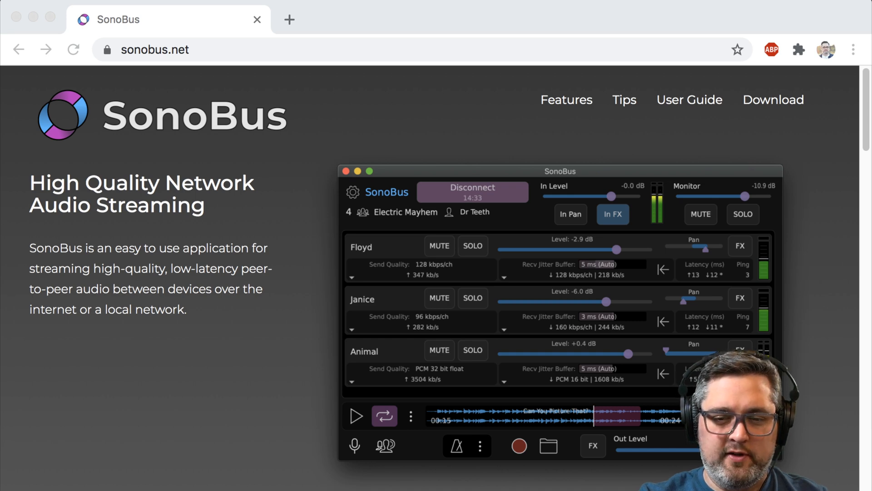
Download the Mac version of SonoBus from its website and install SonoBus.app into the Applications folder.
scroll(419, 218, down, 20)
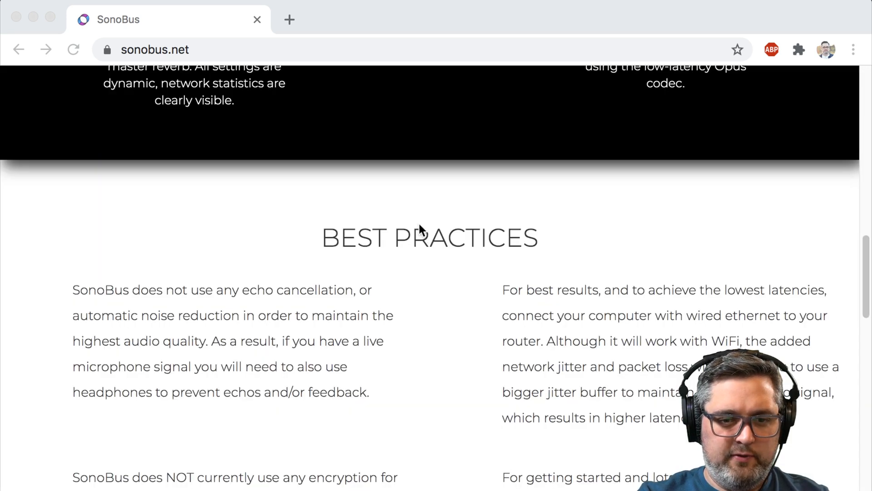
scroll(407, 214, up, 6)
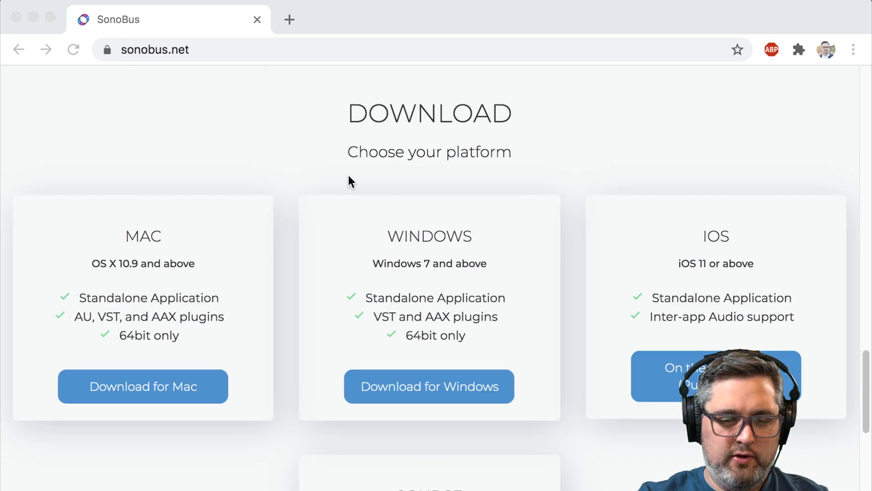
scroll(470, 279, down, 3)
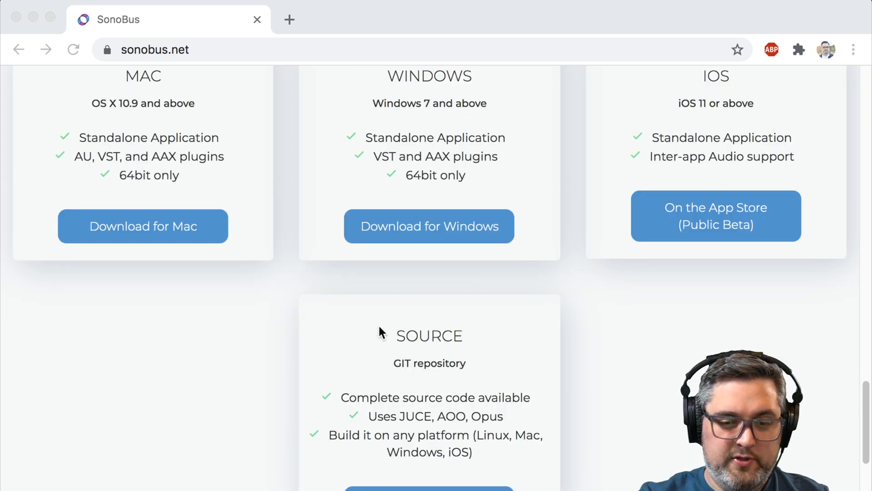
scroll(182, 352, up, 1)
scroll(264, 371, up, 1)
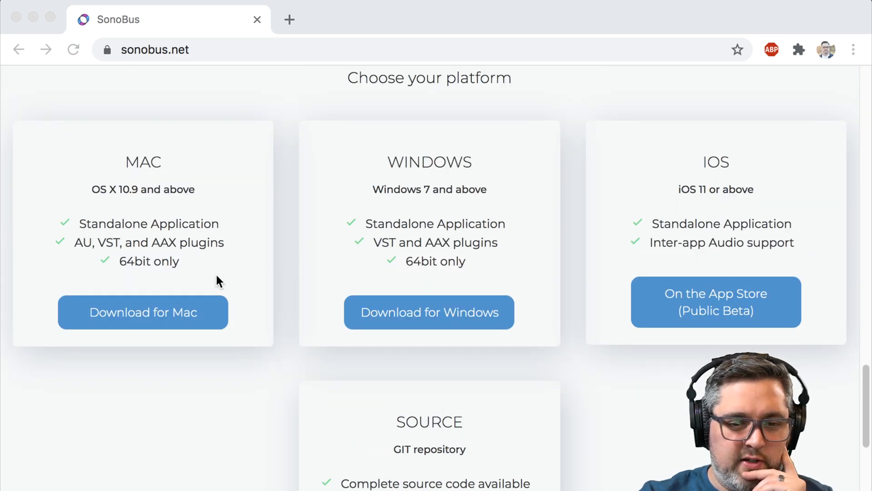
click(140, 324)
click(141, 326)
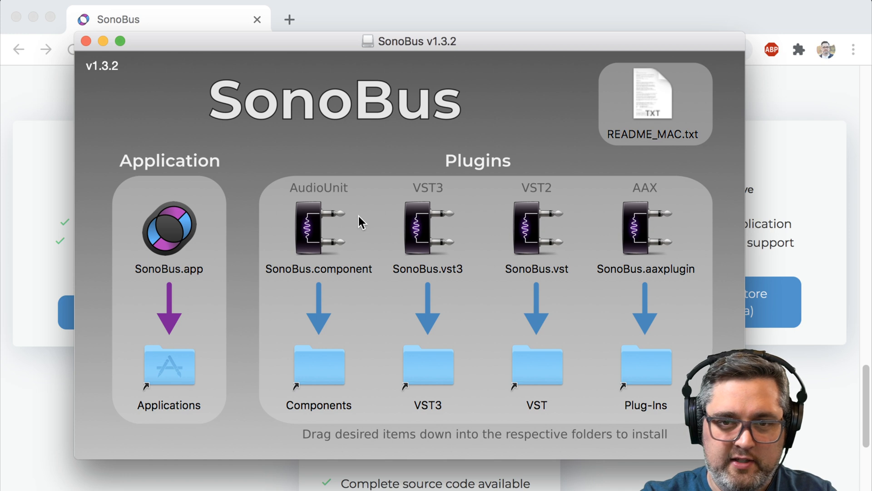
drag(169, 227, 169, 368)
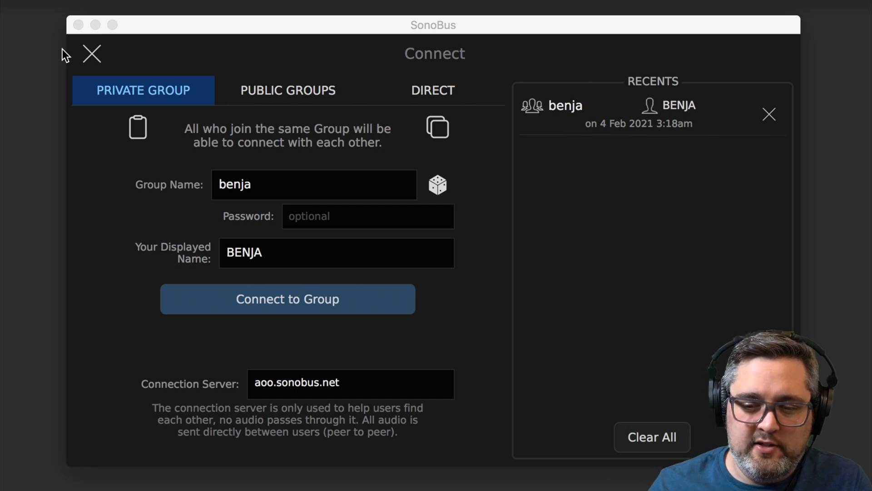
Dismiss the Connect screen and set the Focusrite Thunderbolt interface as both input and output device in the audio setup.
click(92, 53)
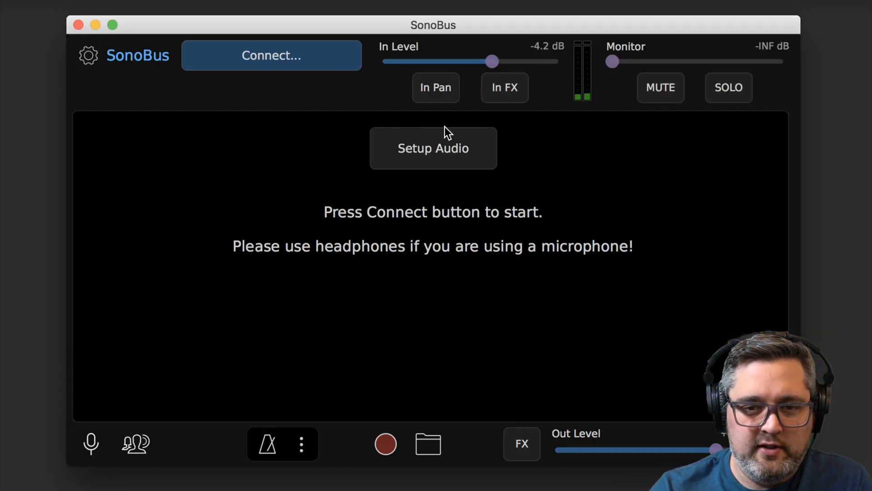
click(430, 149)
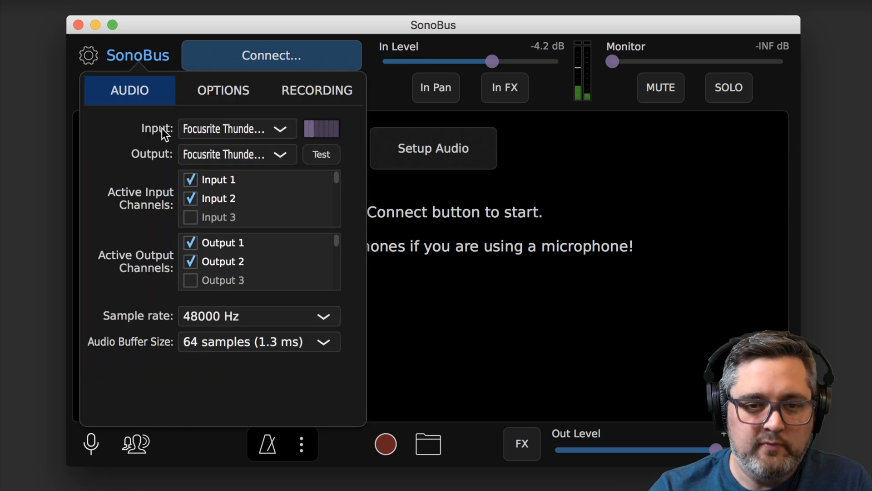
click(281, 130)
click(272, 224)
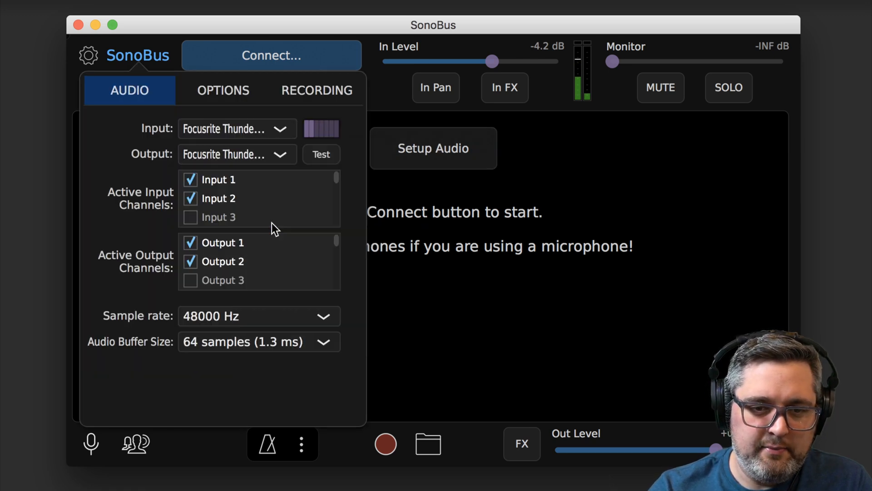
click(280, 154)
click(264, 212)
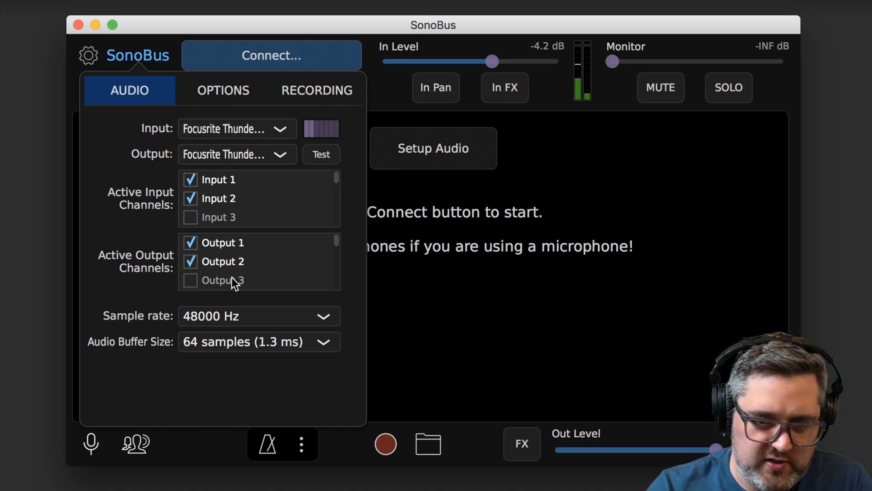
Set the sample rate to 48000 Hz and check the available audio buffer sizes, leaving the selection as it is.
click(228, 315)
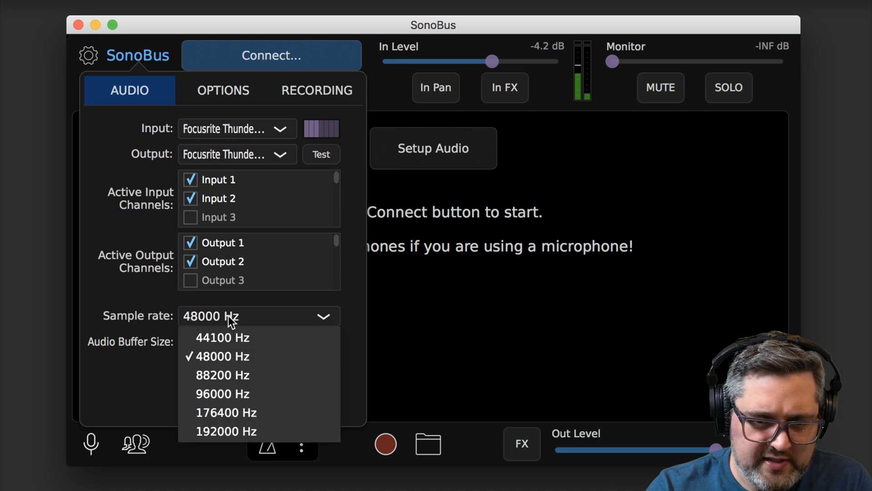
click(226, 358)
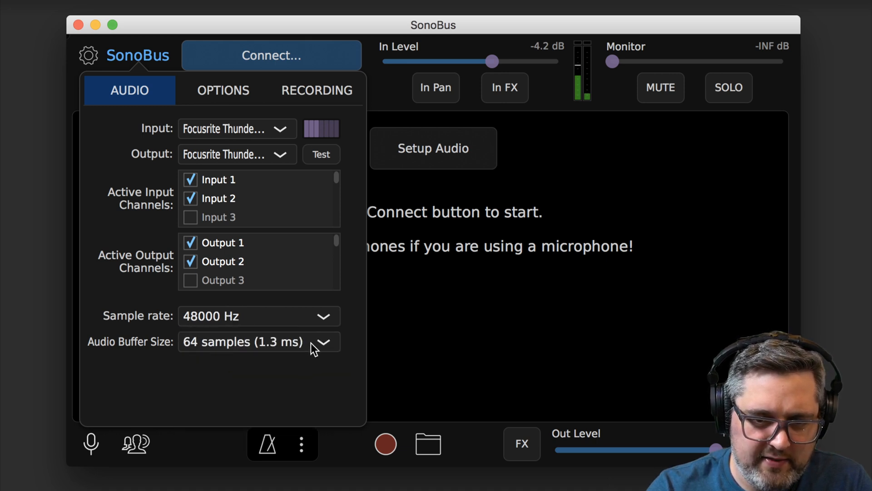
click(268, 339)
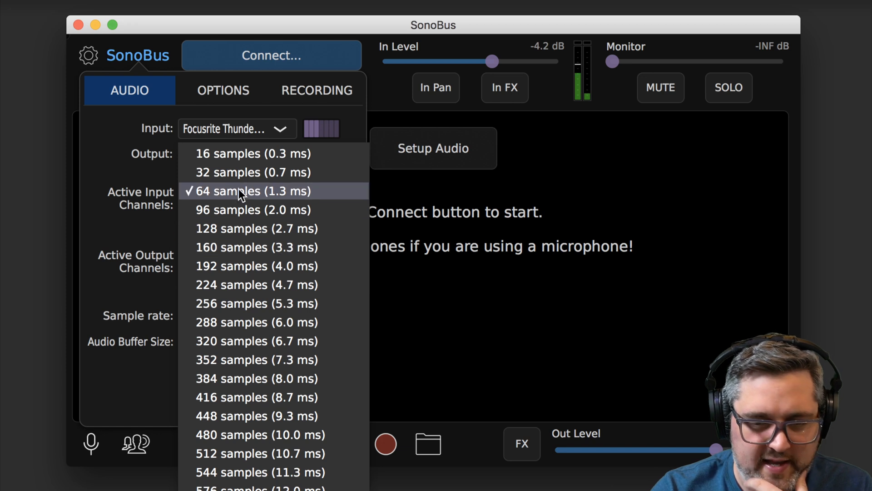
click(147, 227)
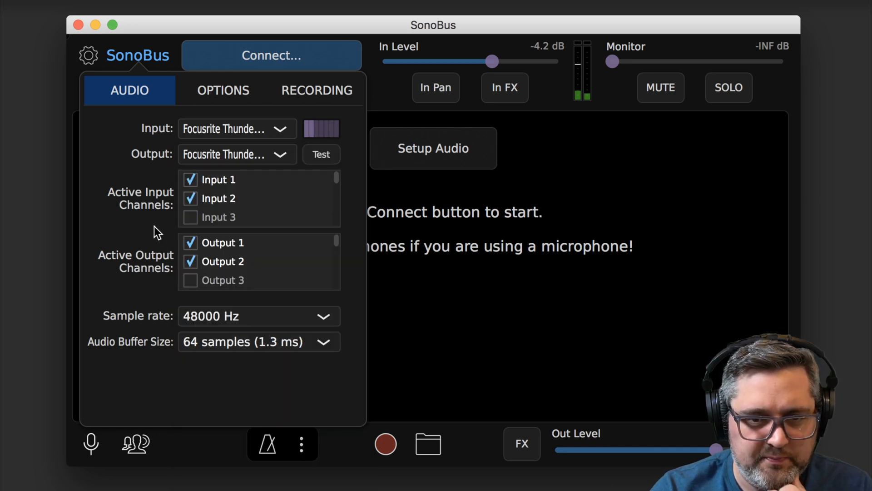
Set the default send quality to PCM 16 bit in the SonoBus options.
click(223, 93)
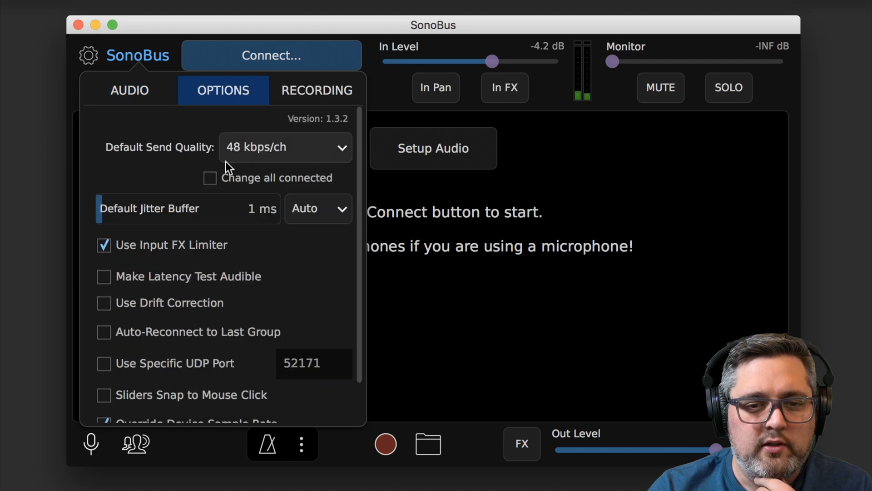
click(277, 142)
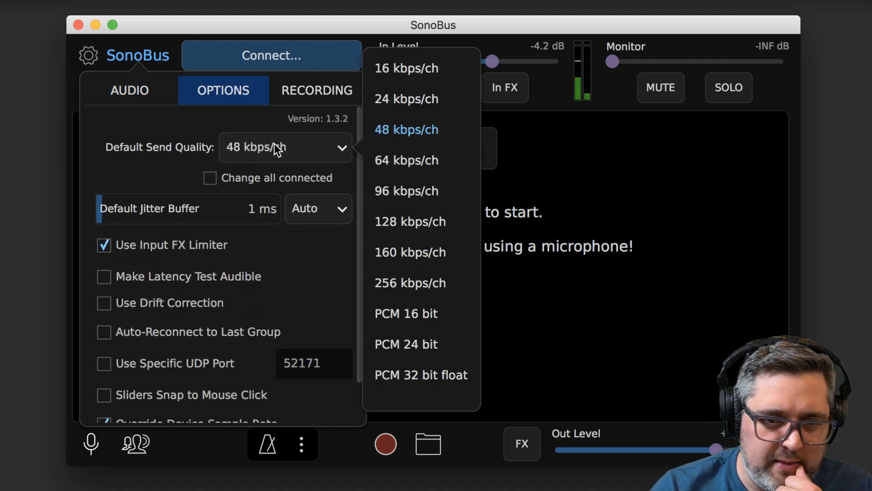
click(388, 313)
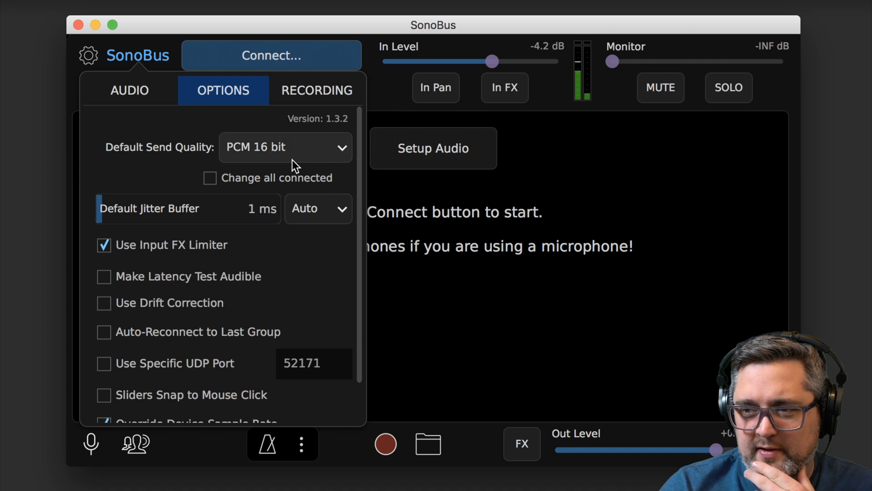
Try 128 kbps/ch as the default send quality and return it to PCM 16 bit.
click(334, 150)
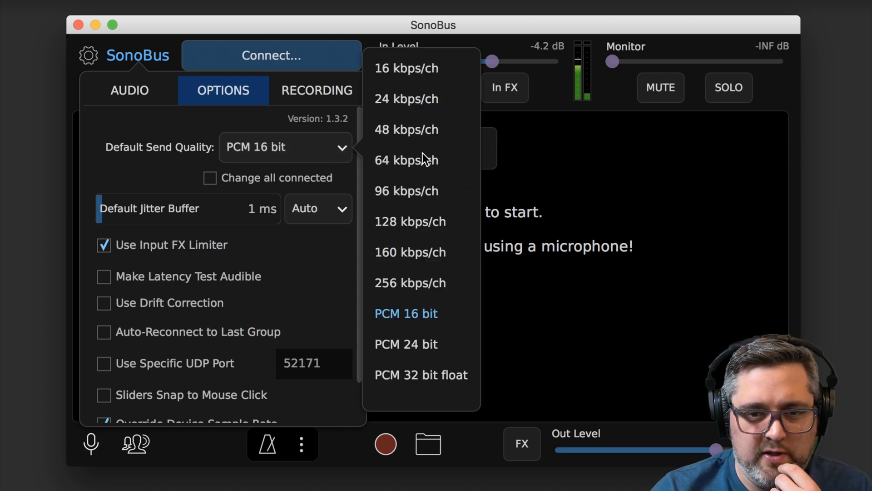
click(416, 216)
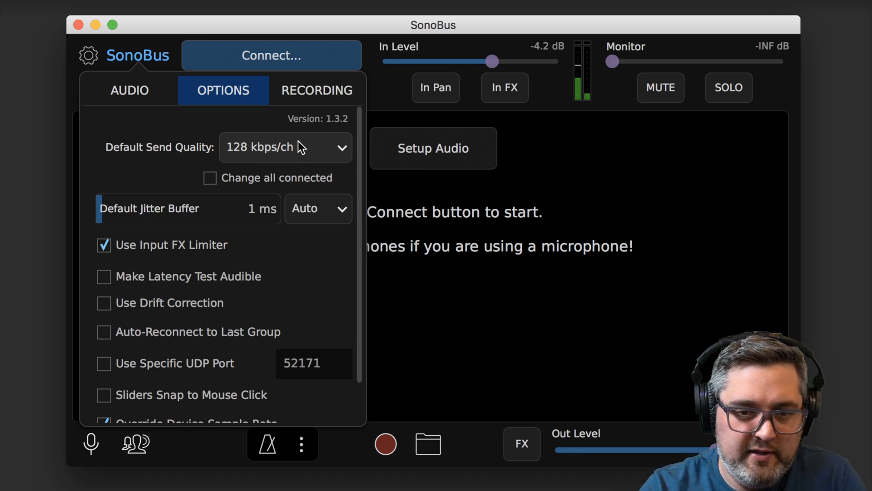
click(278, 139)
click(413, 313)
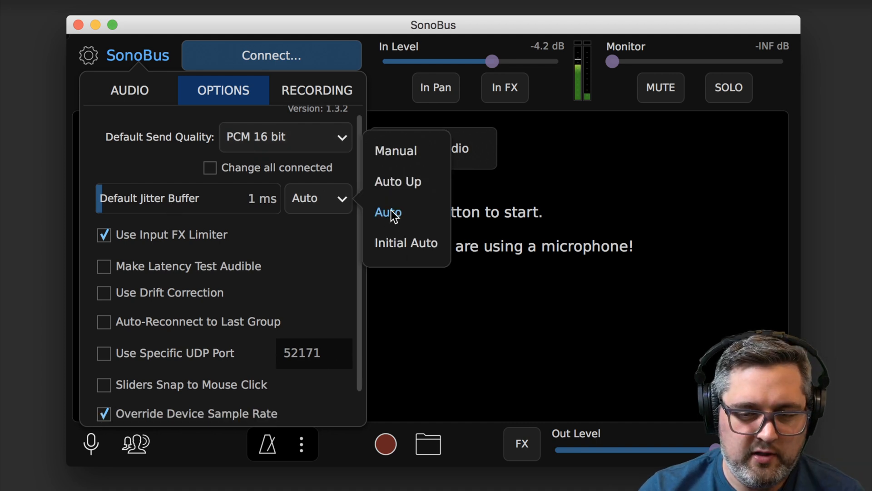
Select Auto as the default jitter buffer mode and review the recording settings before closing the setup.
click(391, 211)
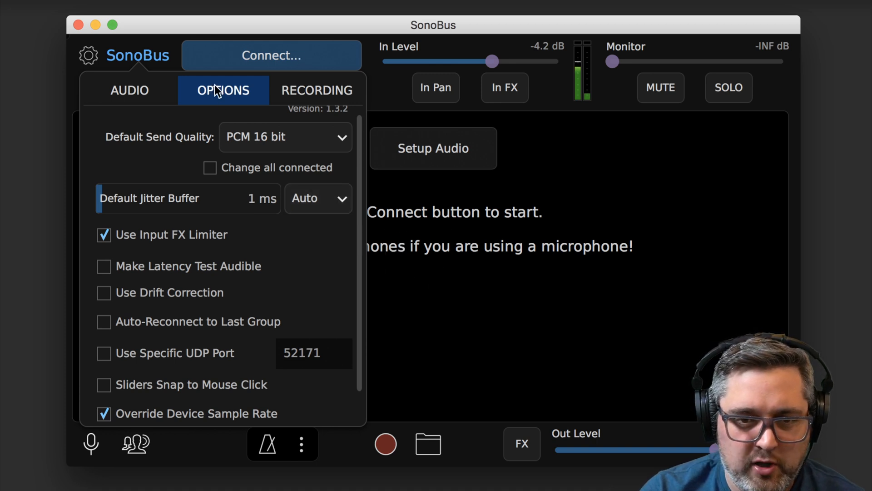
click(315, 89)
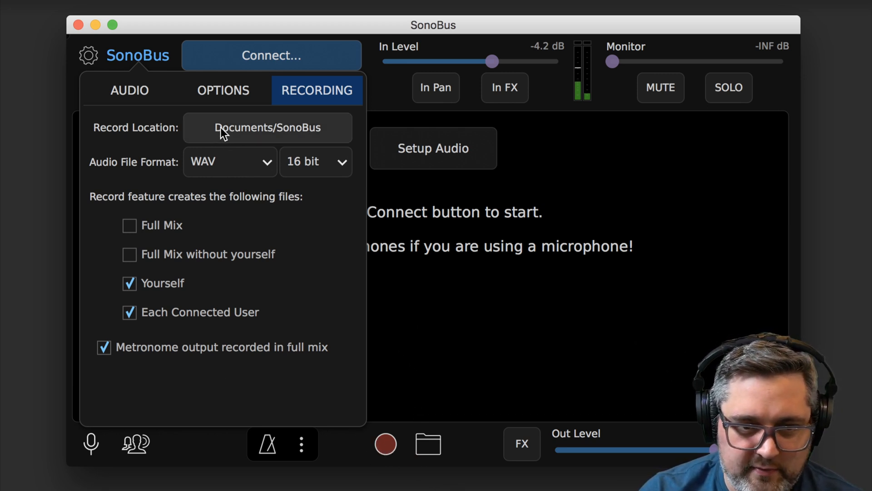
click(485, 59)
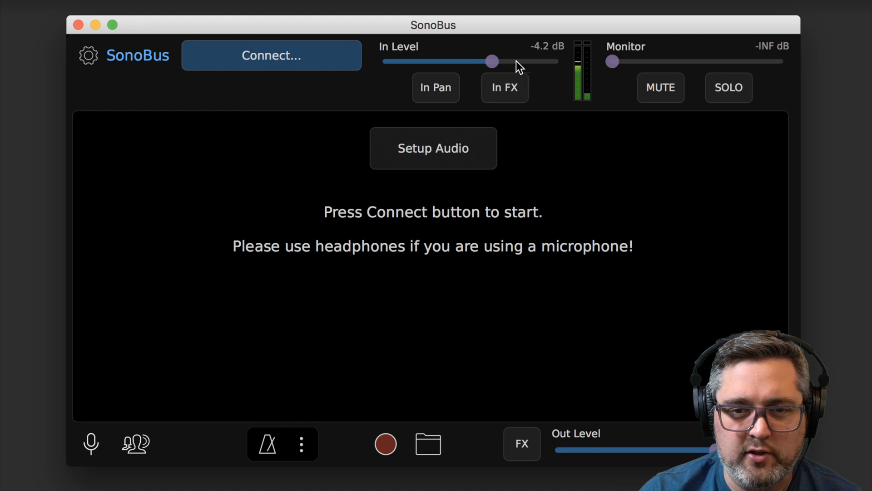
Lower the In Level to about -7.1 dB and keep the Monitor level all the way down at -INF dB.
mouse_move(491, 62)
mouse_down()
mouse_move(451, 57)
mouse_move(477, 56)
mouse_up()
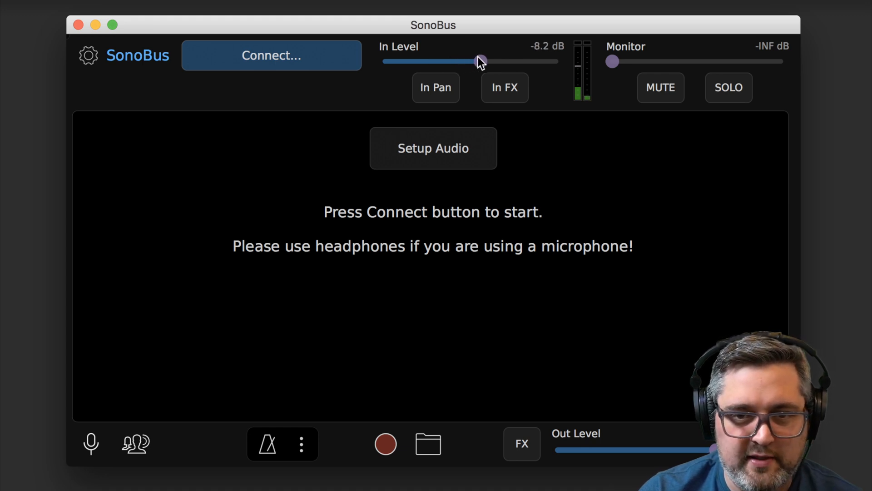
drag(511, 25, 495, 31)
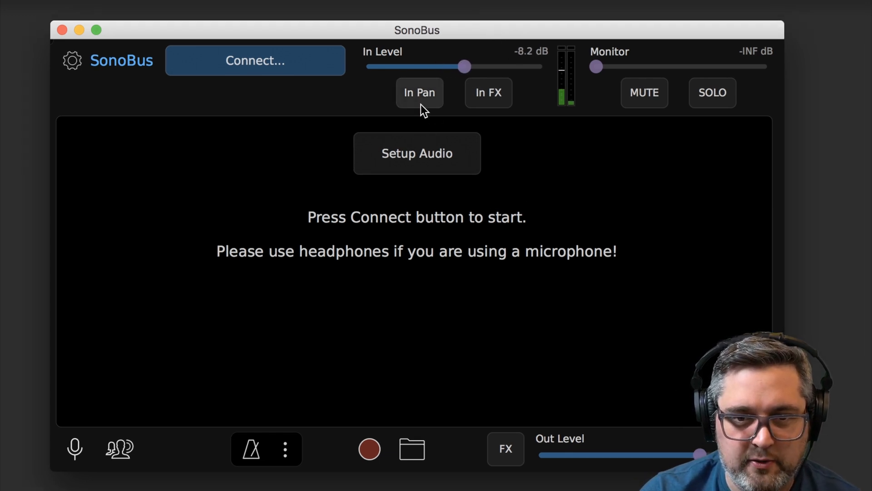
drag(464, 67, 466, 67)
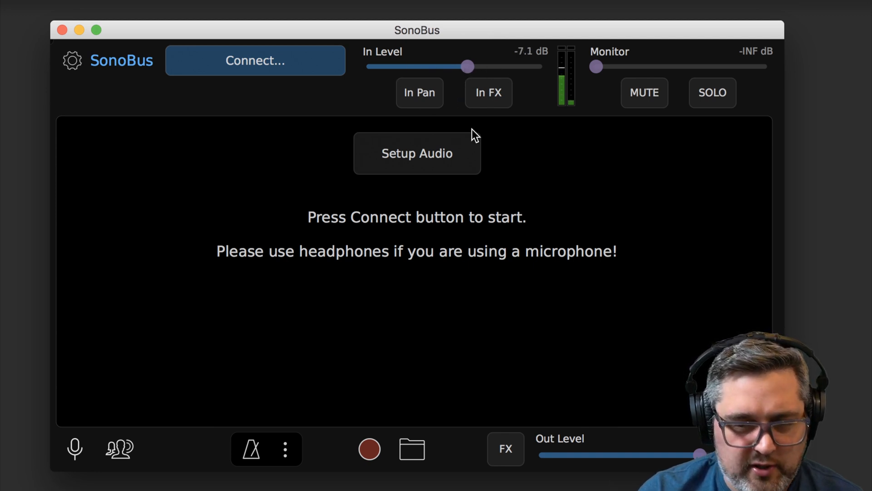
drag(549, 26, 550, 23)
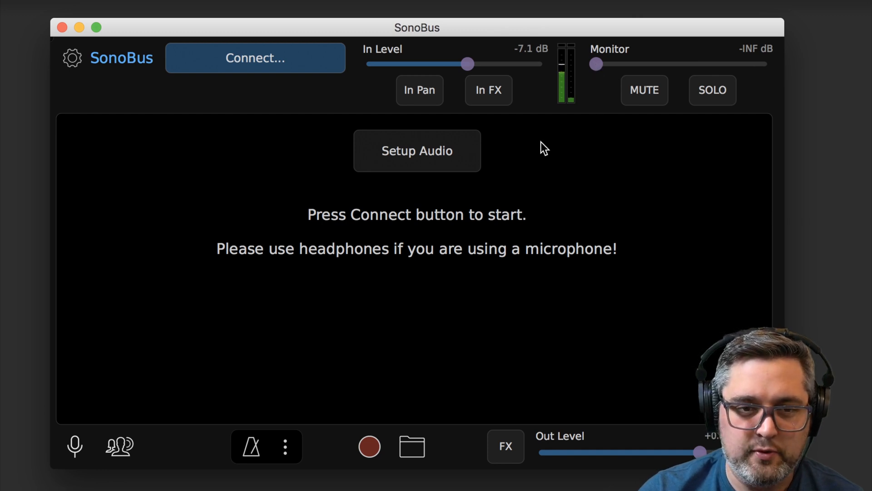
mouse_move(594, 63)
mouse_down()
mouse_move(619, 65)
mouse_move(577, 64)
mouse_up()
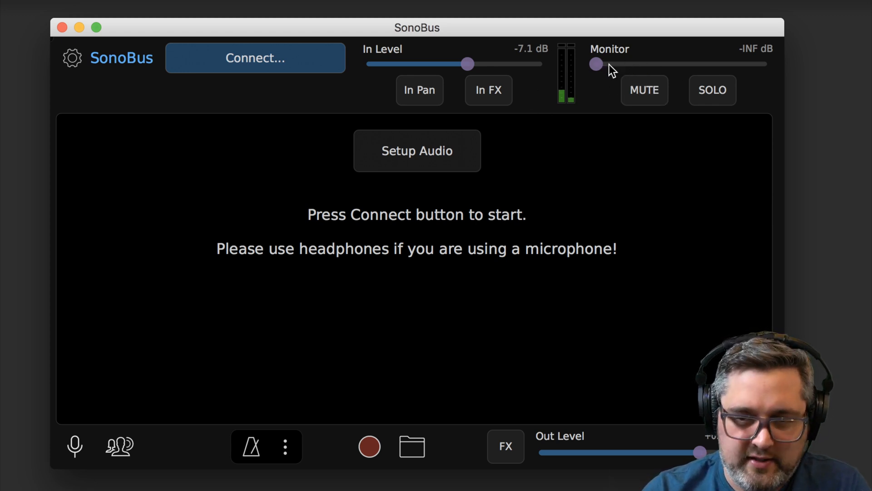
Try out the metronome, view its tempo and level options, and toggle sending it to the group on and off.
click(257, 450)
click(260, 450)
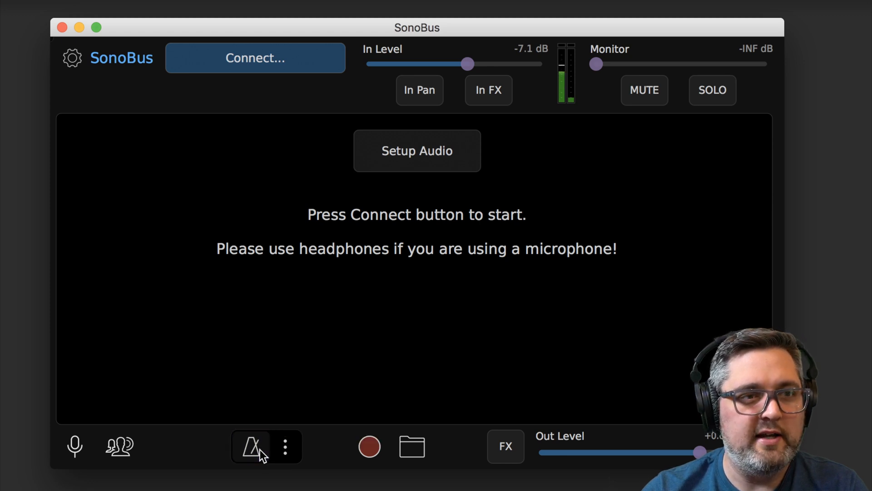
click(288, 448)
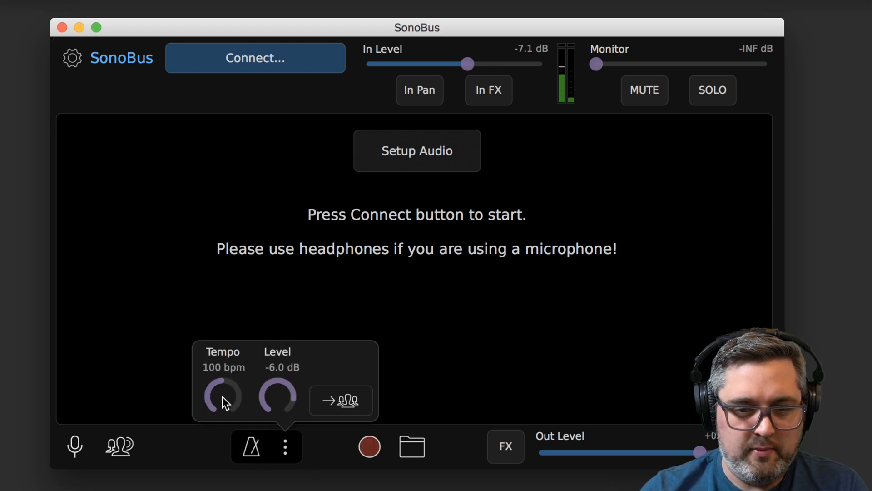
click(443, 369)
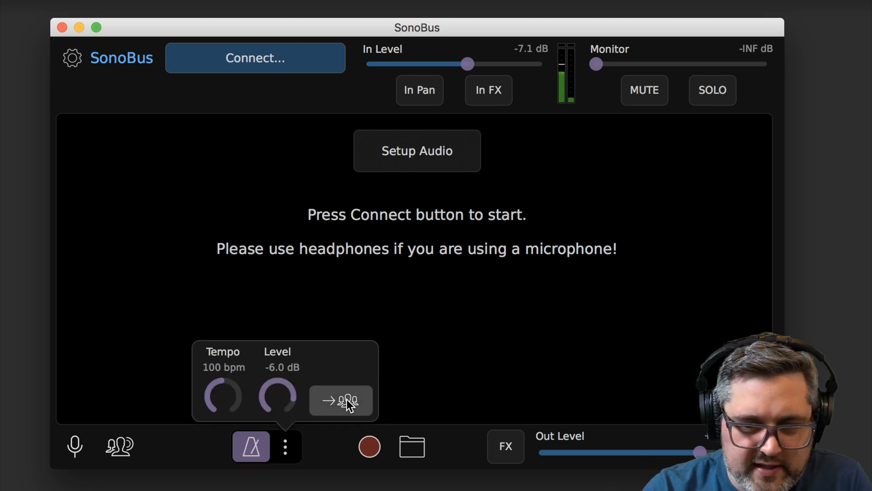
click(346, 399)
click(349, 399)
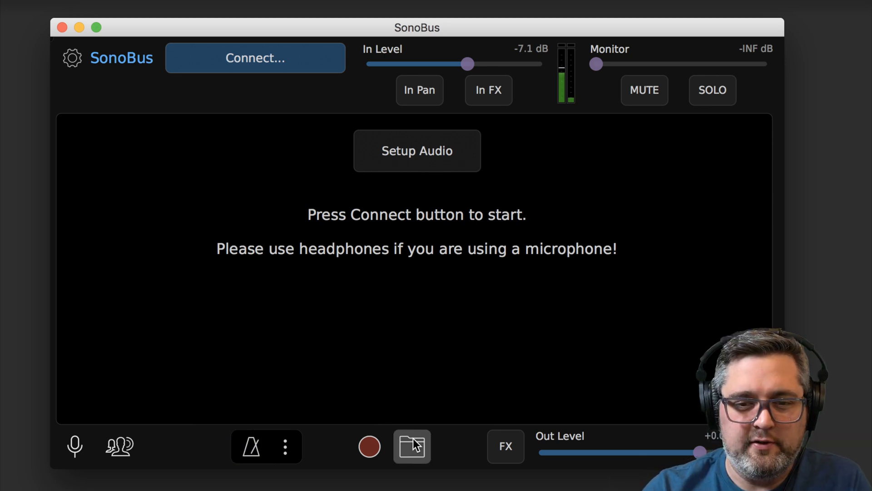
Look through the SonoBus recordings folder for audio files and close the browser without opening one.
click(411, 446)
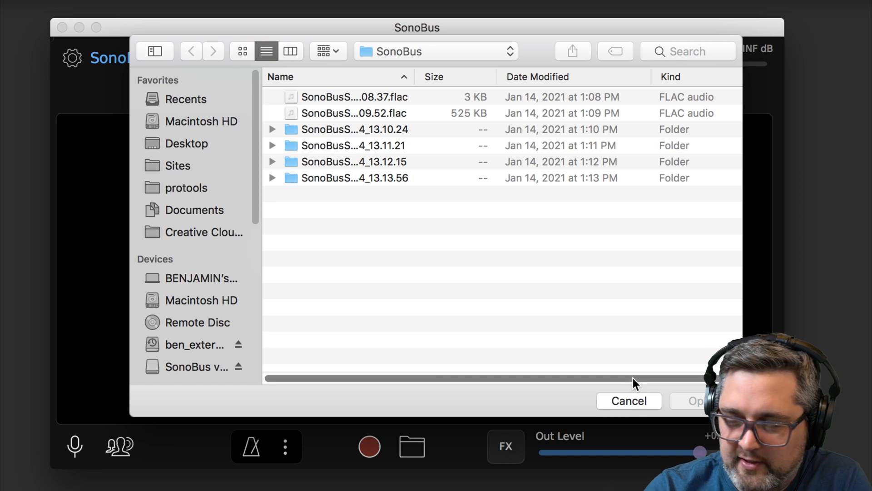
click(627, 401)
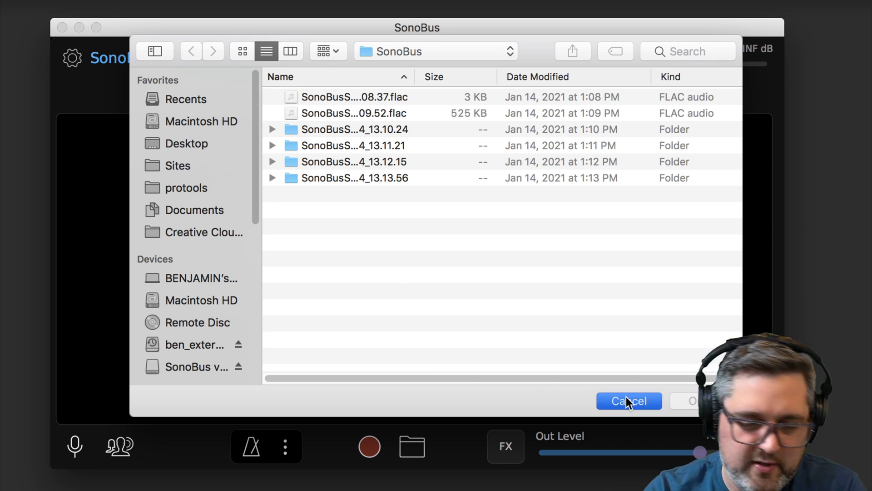
Set the output reverb type to Freeverb and look over the noise gate, compressor and parametric EQ for the input.
click(518, 447)
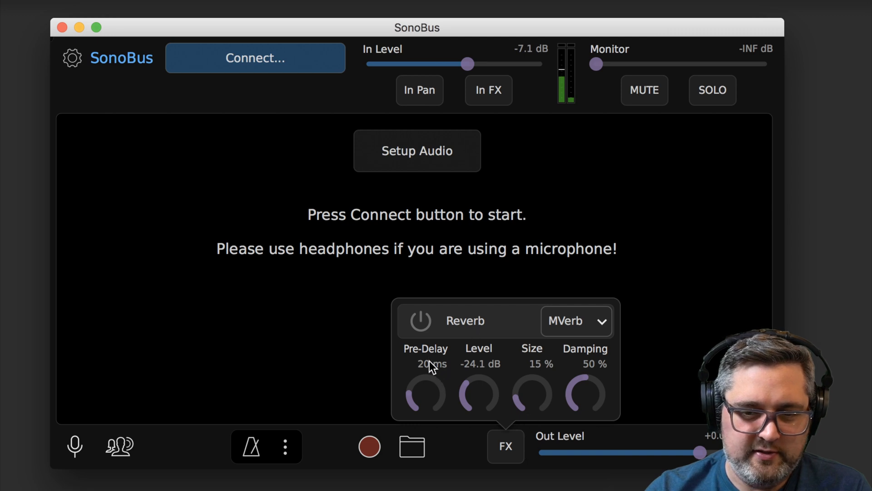
click(604, 325)
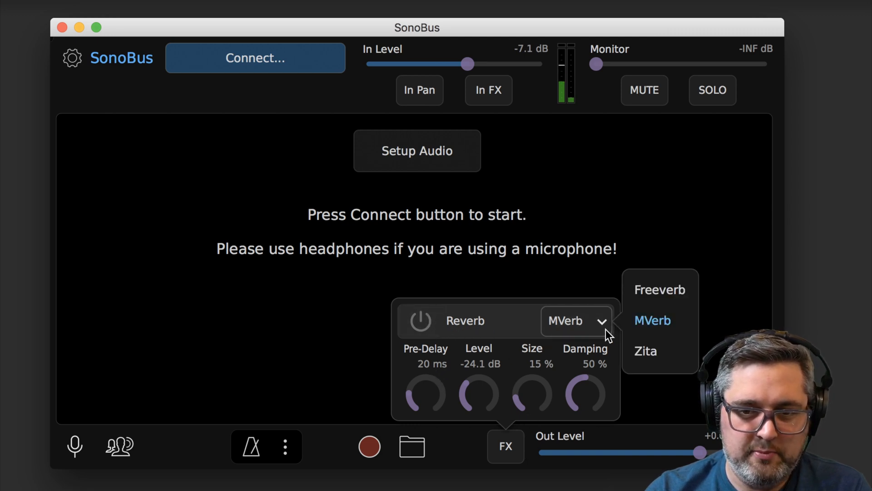
click(663, 288)
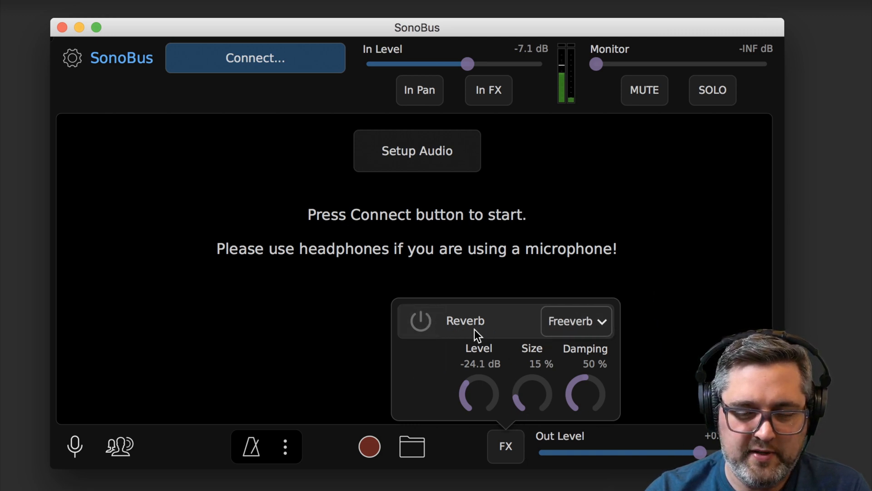
click(621, 220)
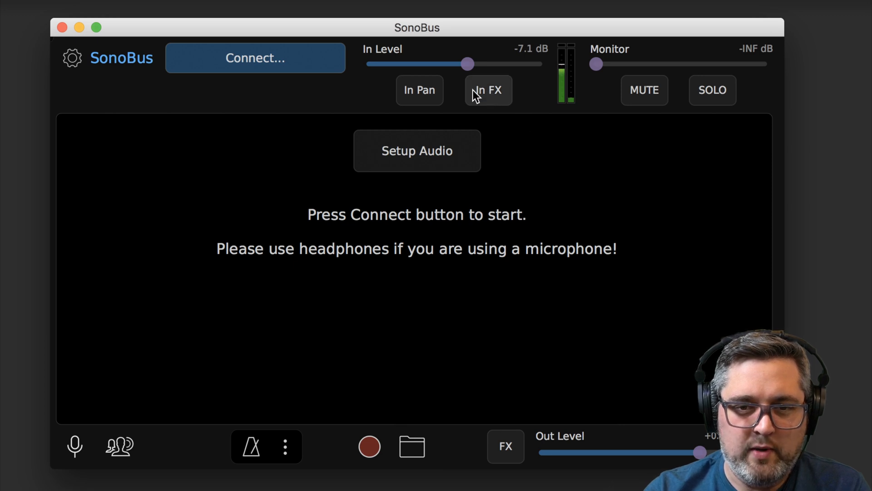
click(487, 91)
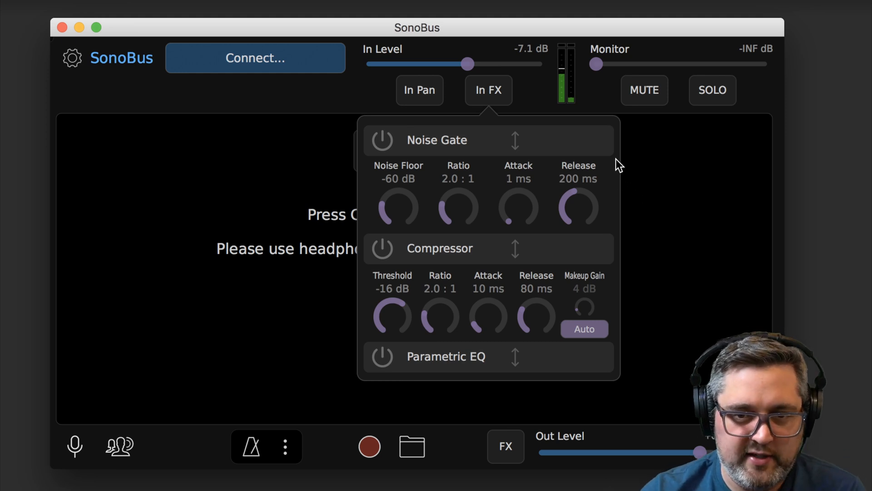
click(488, 93)
Set the number of send channels to Send Stereo and try out the input pan handles.
click(440, 91)
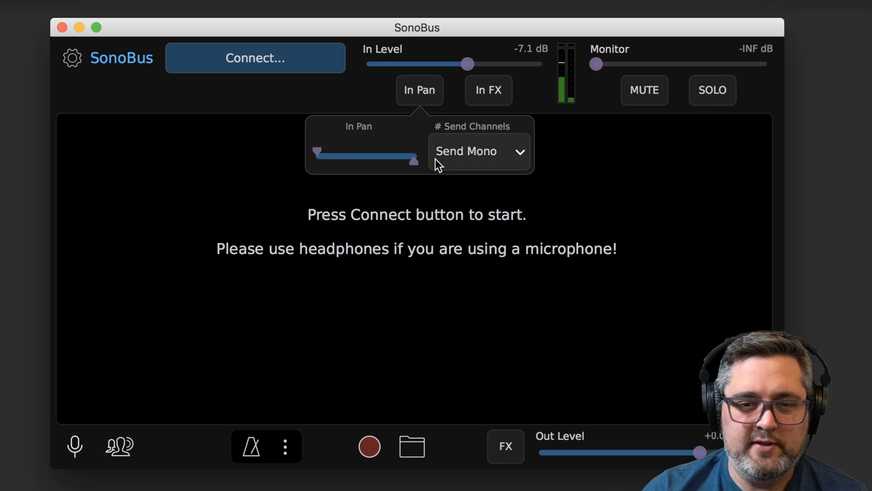
click(485, 151)
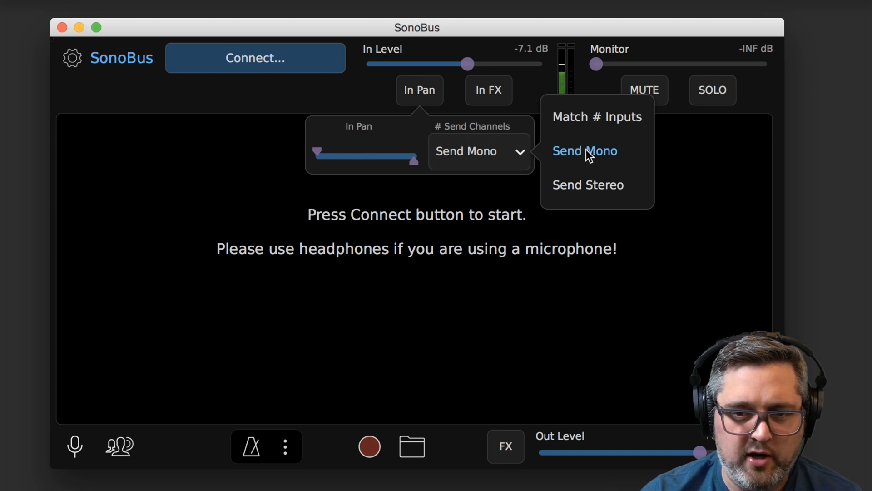
click(582, 188)
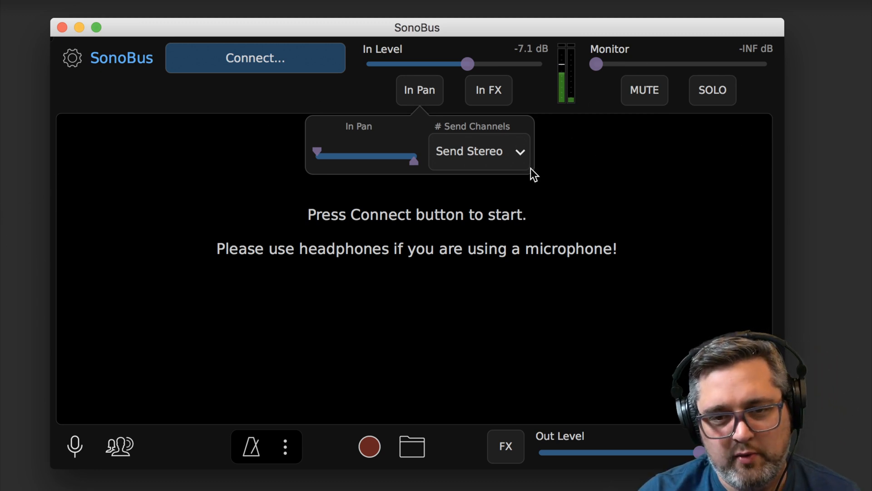
click(485, 153)
click(355, 155)
drag(355, 154, 382, 159)
drag(375, 152, 364, 152)
click(482, 154)
click(698, 199)
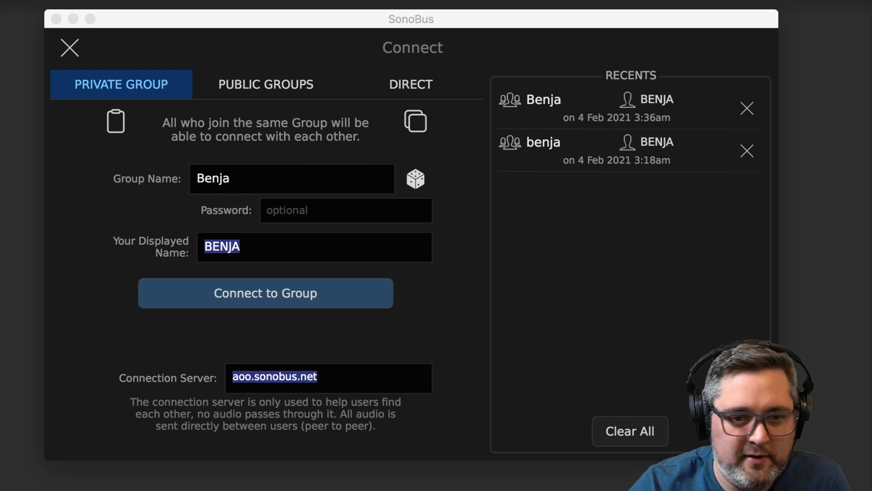
Review the private group connection details: group name, optional password and displayed name.
click(140, 89)
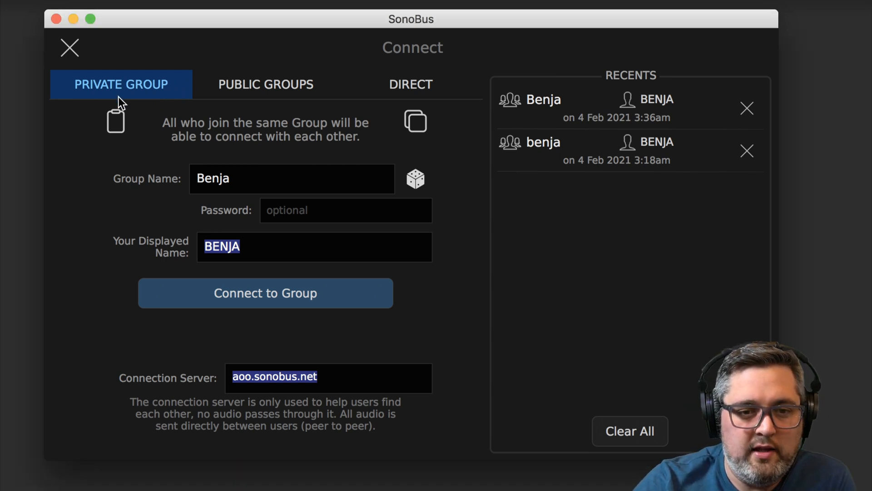
click(255, 180)
drag(309, 174, 154, 167)
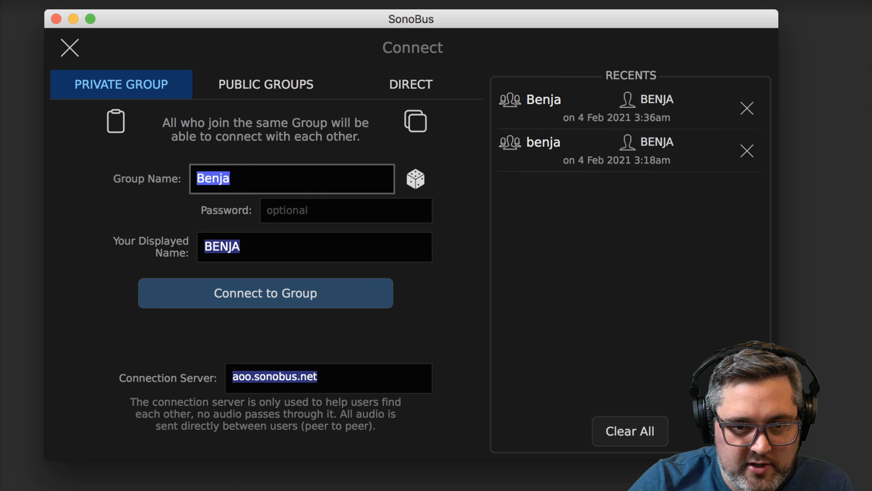
click(301, 210)
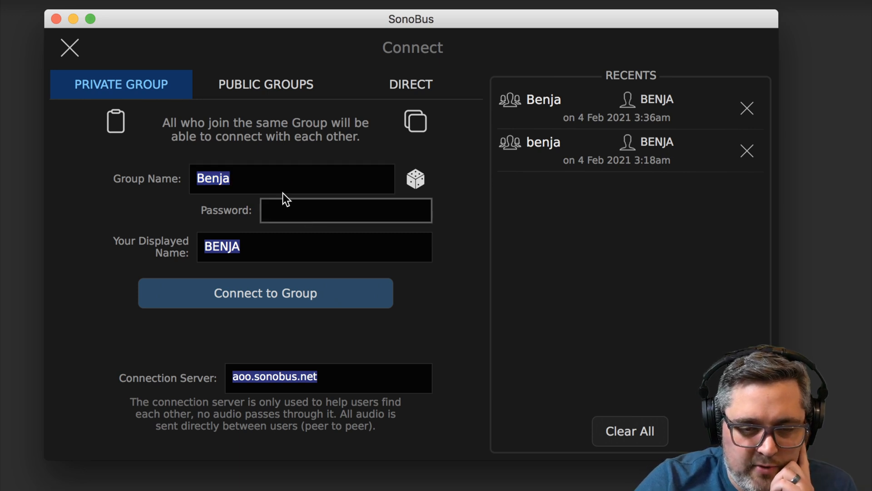
click(266, 180)
double_click(267, 179)
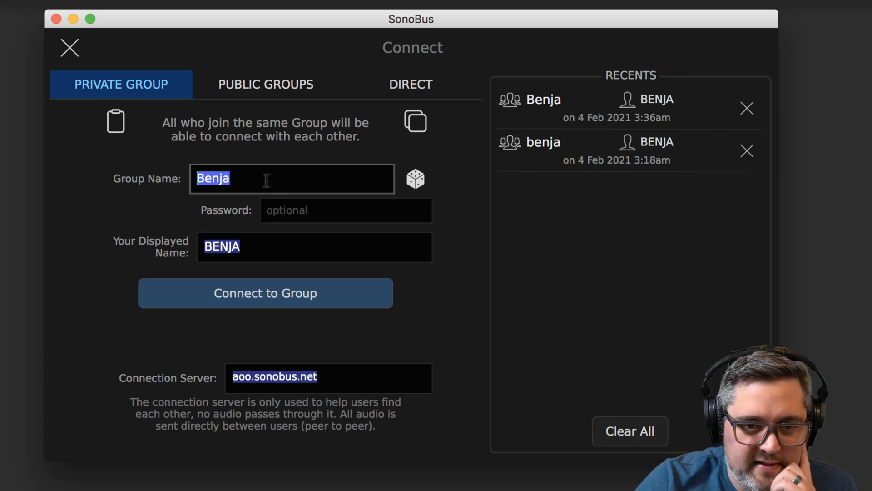
click(266, 250)
drag(251, 250, 121, 239)
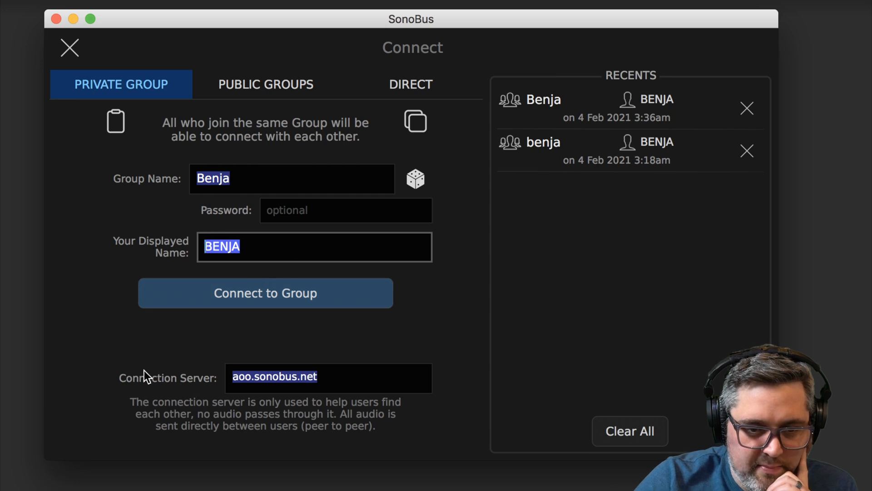
Examine the connection server address aoo.sonobus.net without altering it.
click(312, 377)
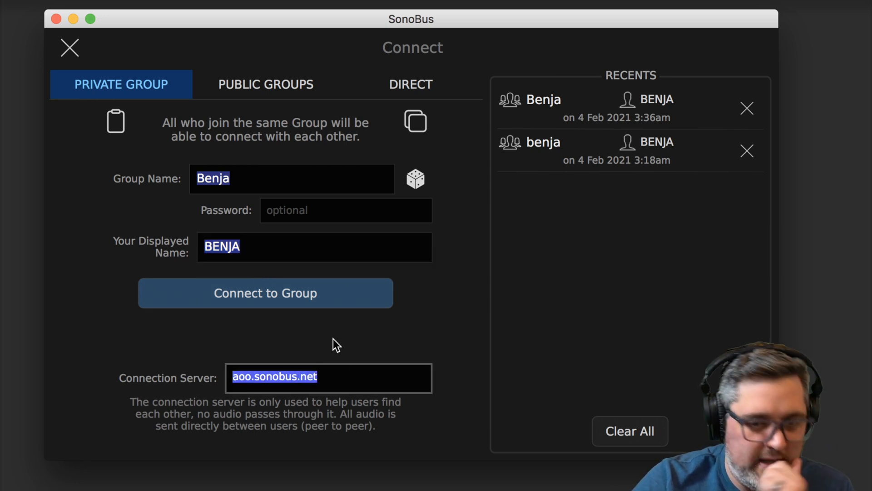
click(332, 379)
drag(331, 380, 193, 363)
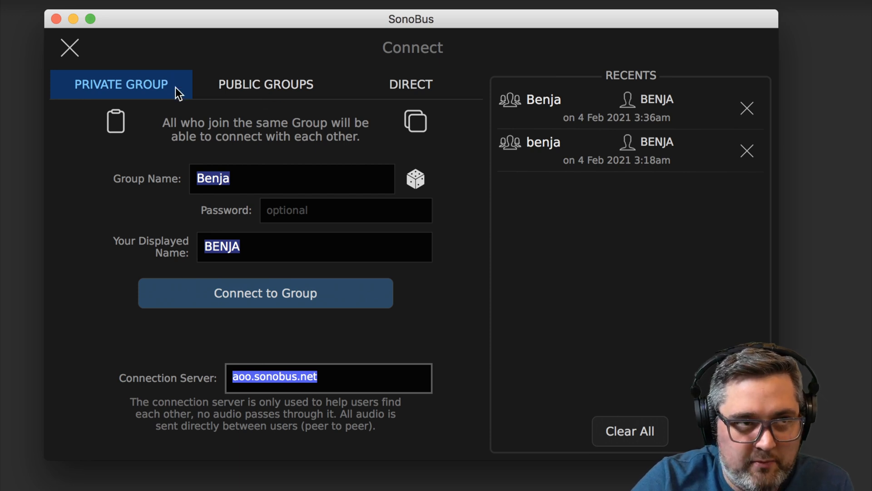
drag(345, 382, 168, 351)
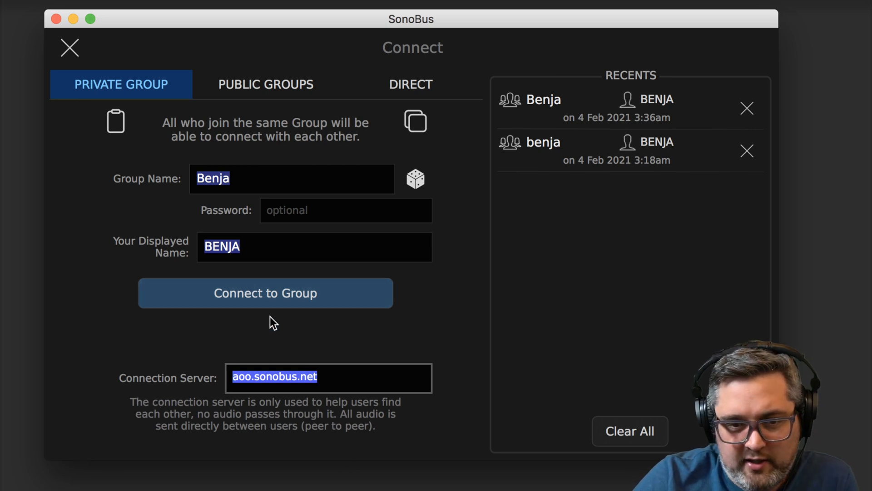
drag(344, 381, 231, 365)
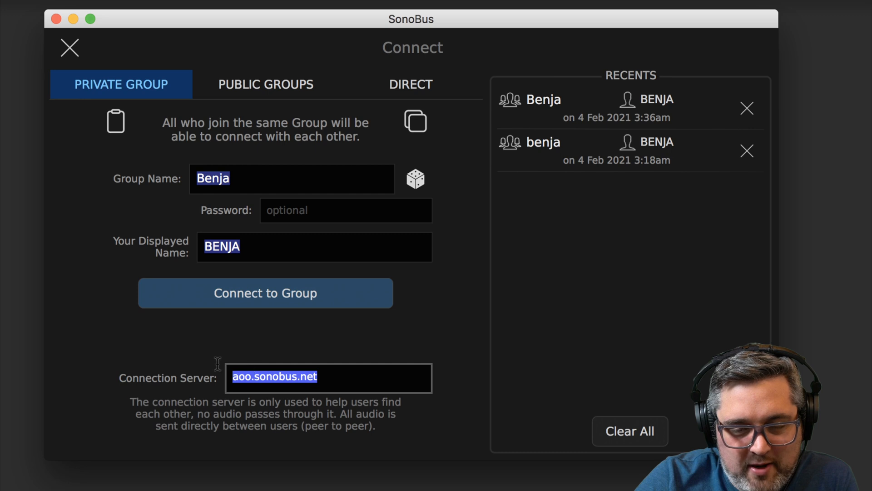
drag(342, 377, 135, 360)
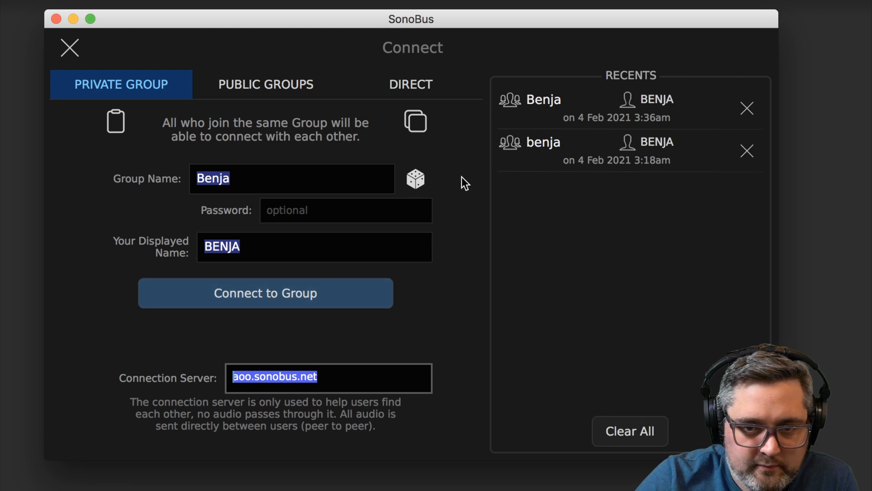
click(541, 261)
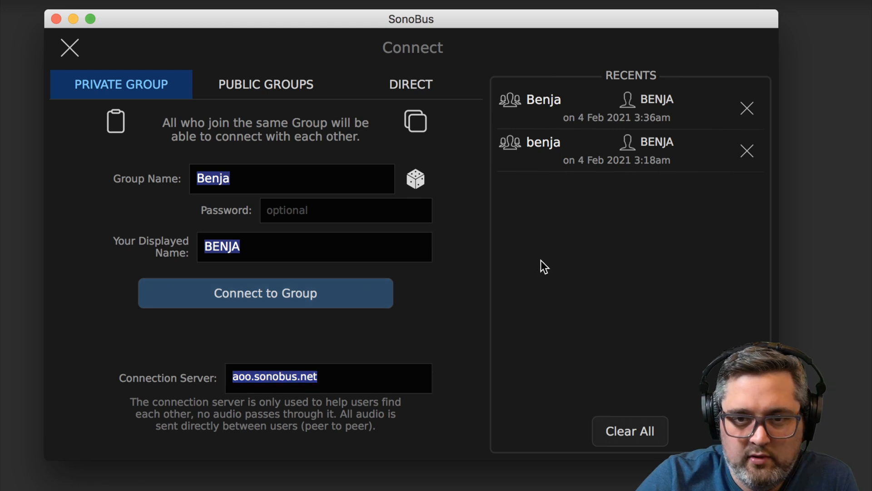
Connect to the private group and check the send quality for the connected participant.
click(260, 289)
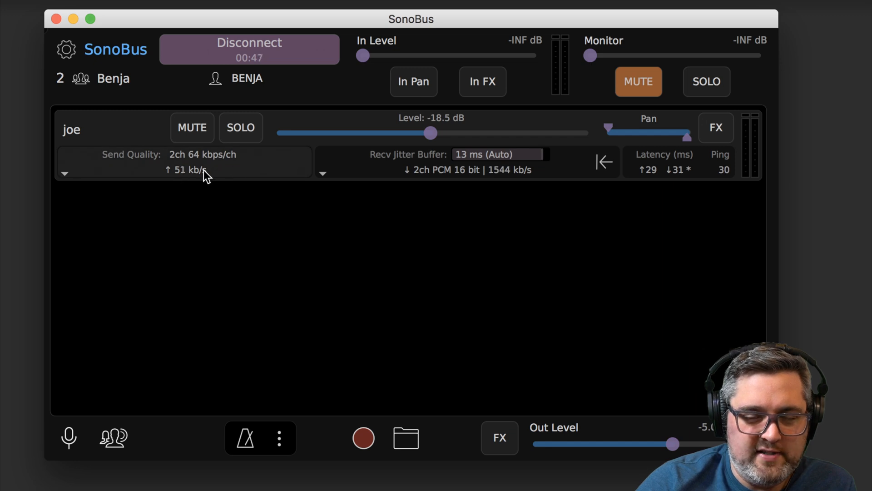
click(173, 170)
click(173, 170)
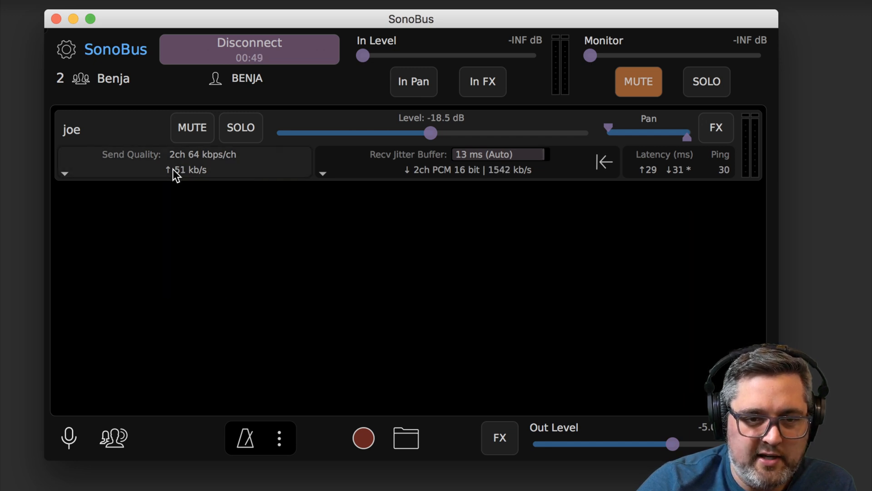
Review the receive jitter buffer modes for the connected participant and set the buffer to Manual at 15 ms.
click(446, 169)
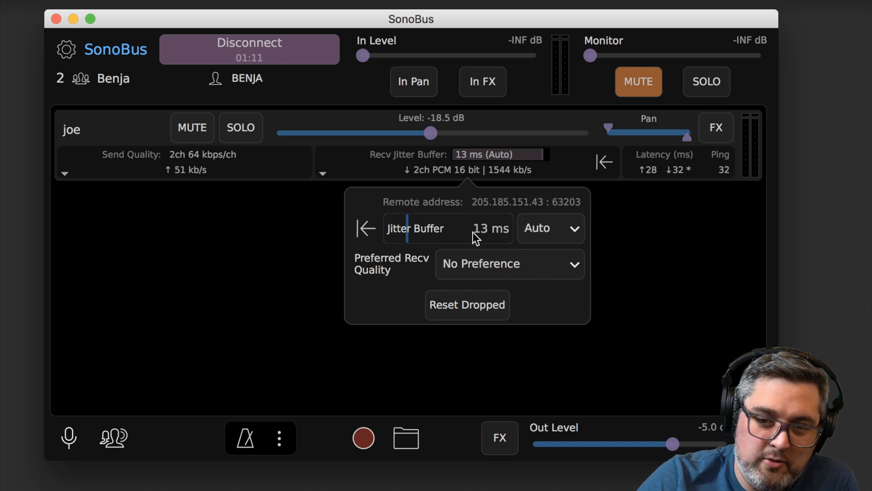
click(569, 227)
click(626, 242)
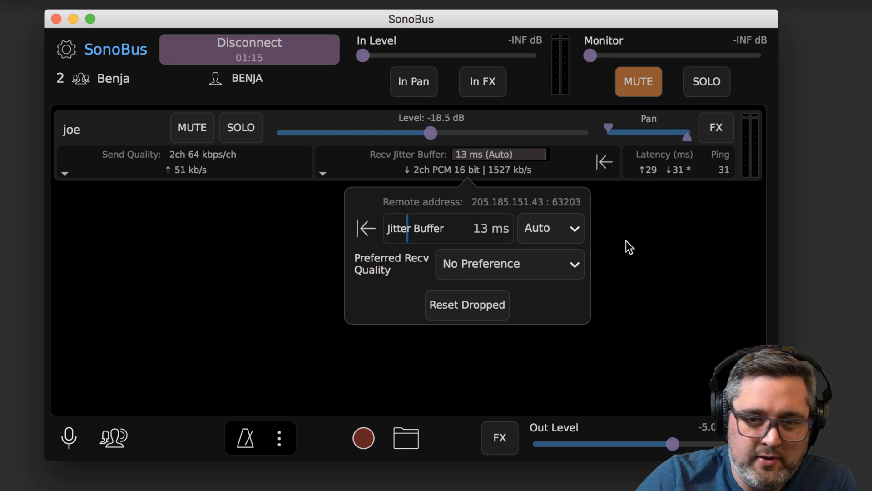
click(567, 228)
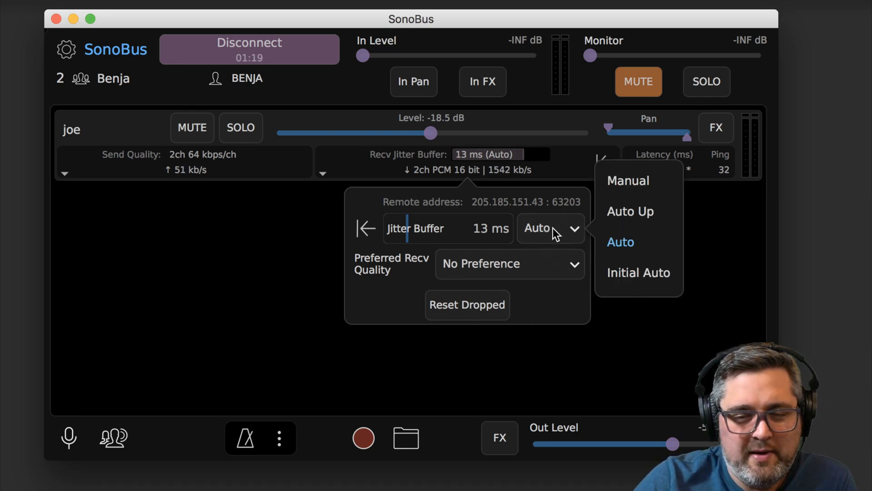
click(552, 196)
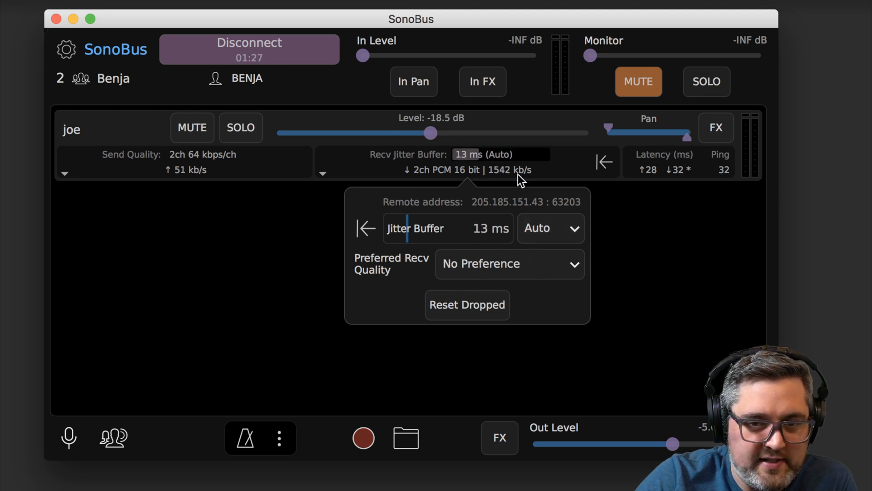
click(561, 236)
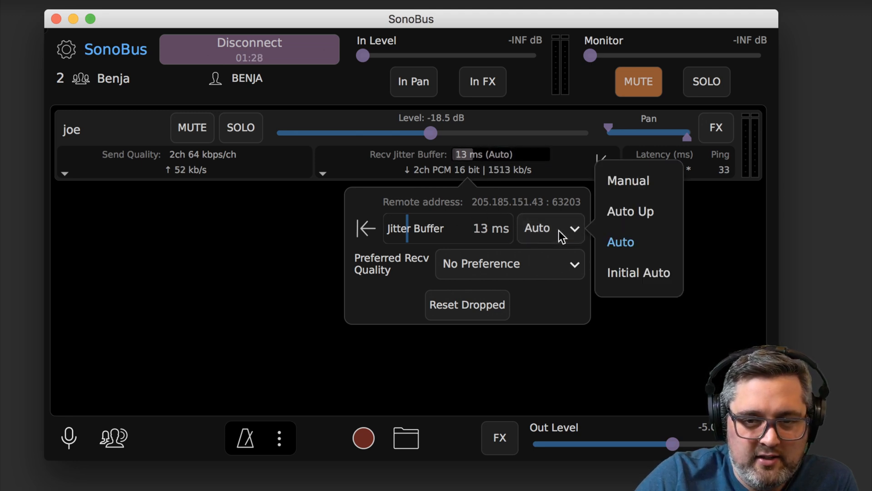
click(631, 183)
drag(489, 235, 487, 247)
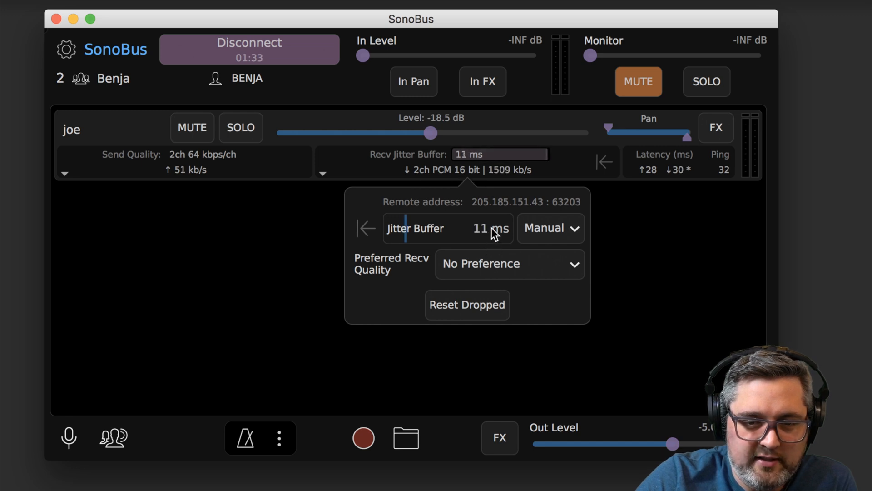
drag(500, 219, 533, 217)
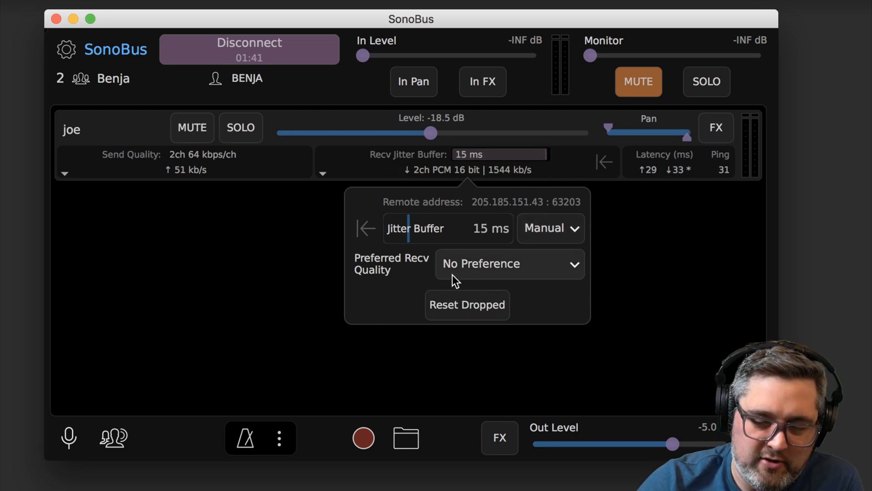
Set the participant's preferred receive quality to PCM 16 bit and the send quality to PCM 16 bit.
click(545, 255)
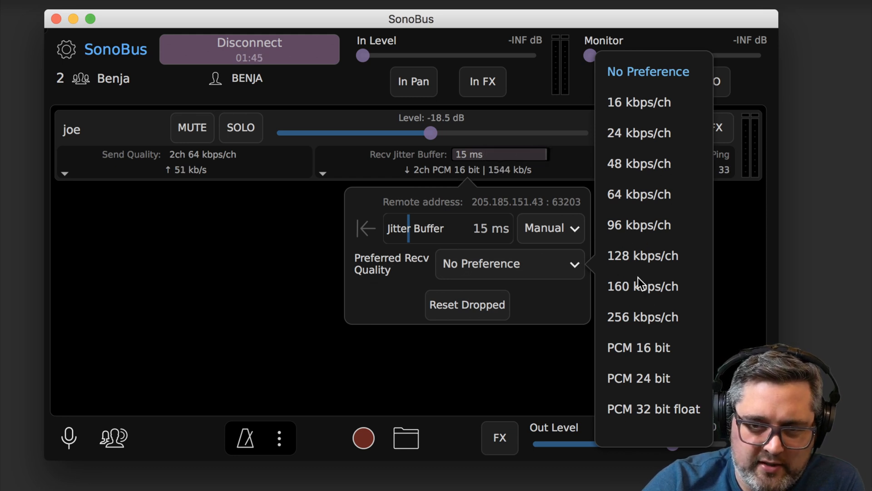
click(638, 352)
click(228, 166)
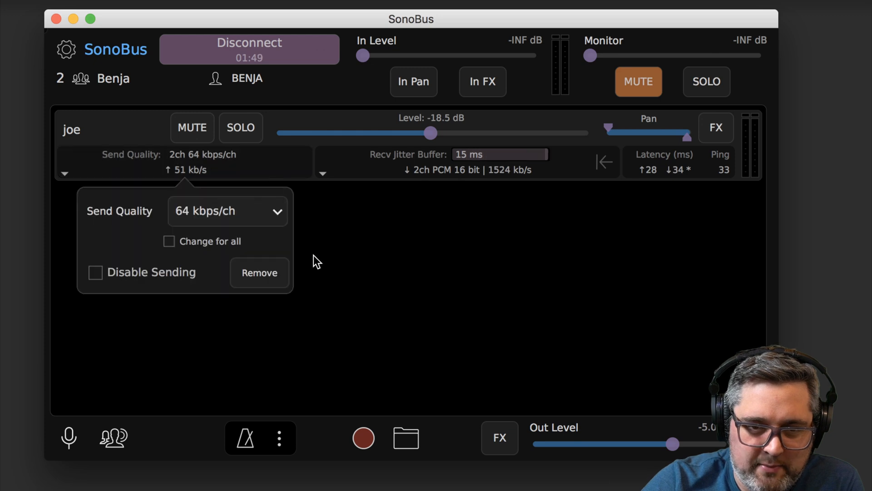
click(229, 210)
click(356, 304)
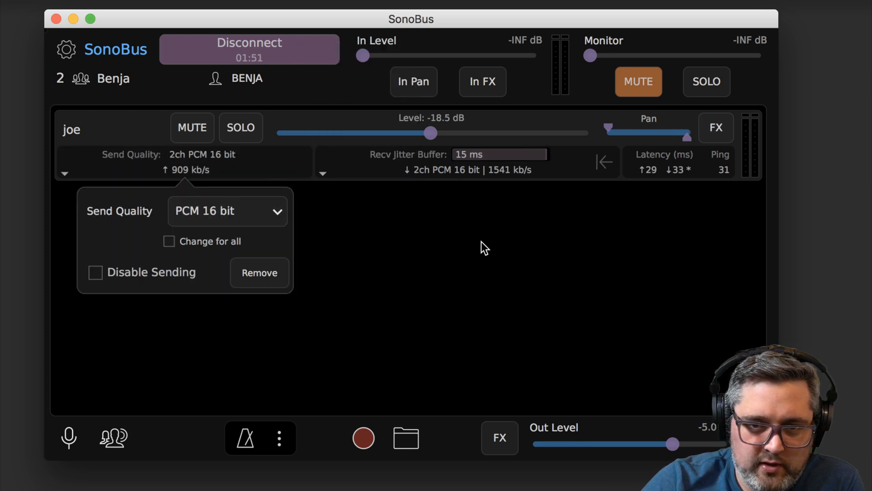
click(424, 239)
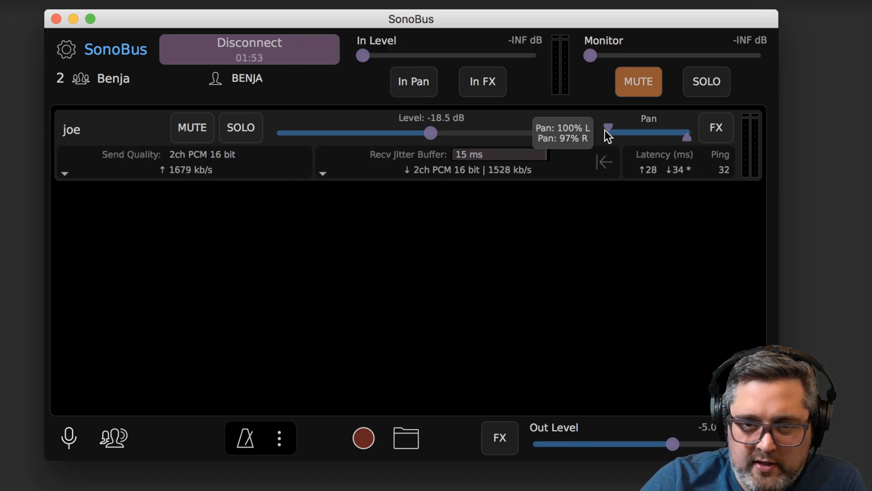
Move the participant's left pan handle toward the center with the level at about -19.1 dB, and check their compressor settings.
drag(609, 129, 649, 132)
drag(415, 135, 413, 134)
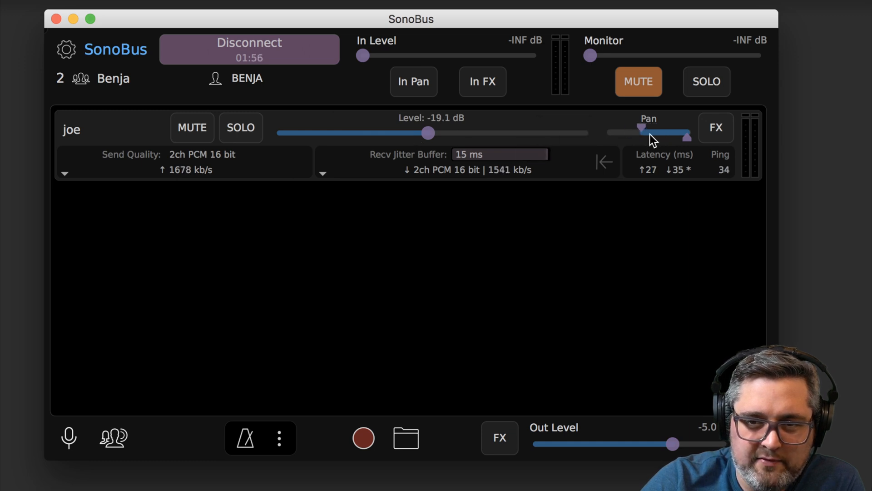
click(725, 130)
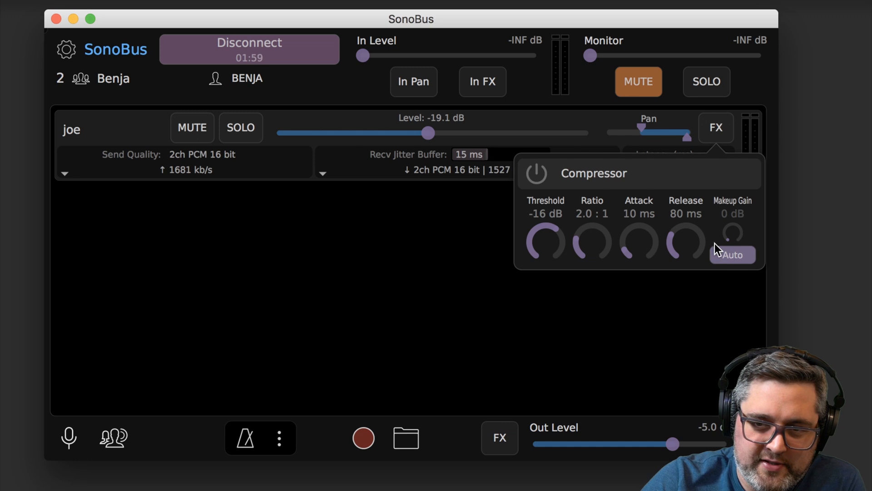
click(450, 236)
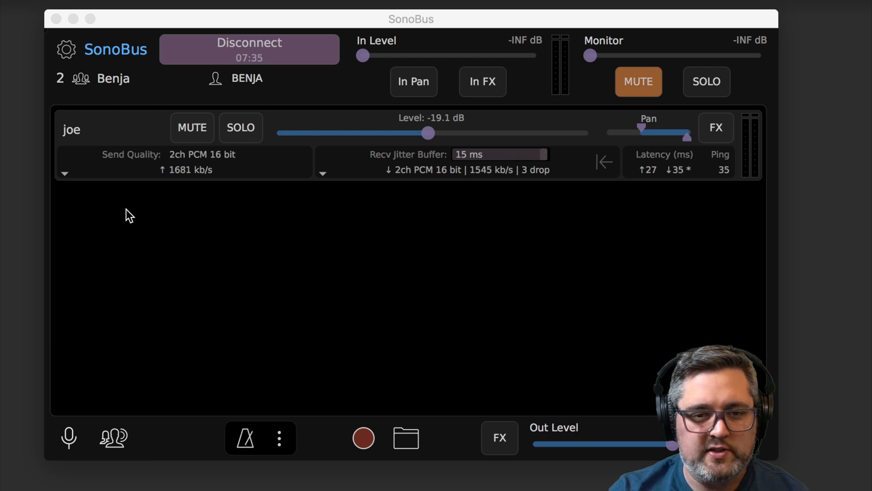
Toggle receive muting for the connected participant on and back off.
click(196, 123)
click(195, 123)
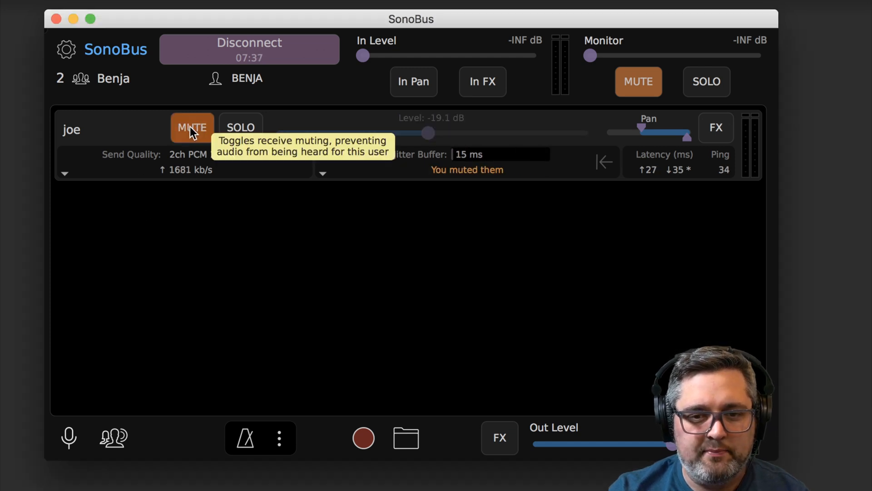
click(191, 129)
Disable sending audio to the connected participant and close their send options.
click(139, 173)
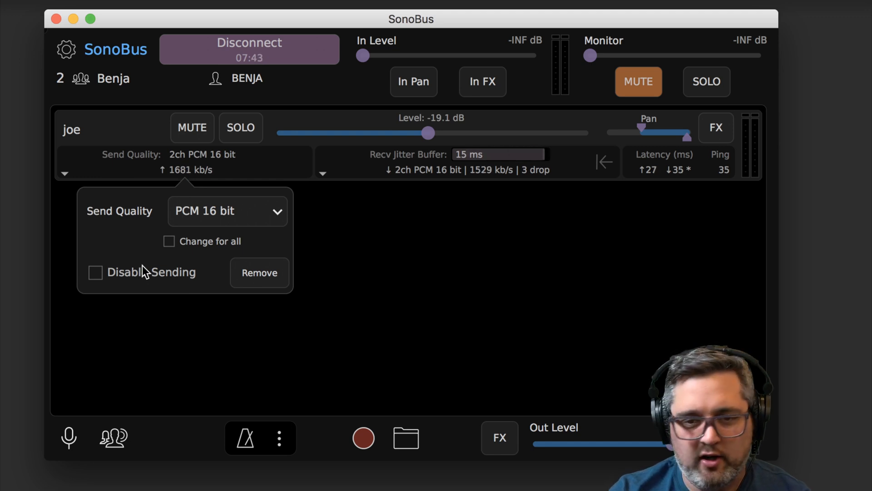
click(95, 272)
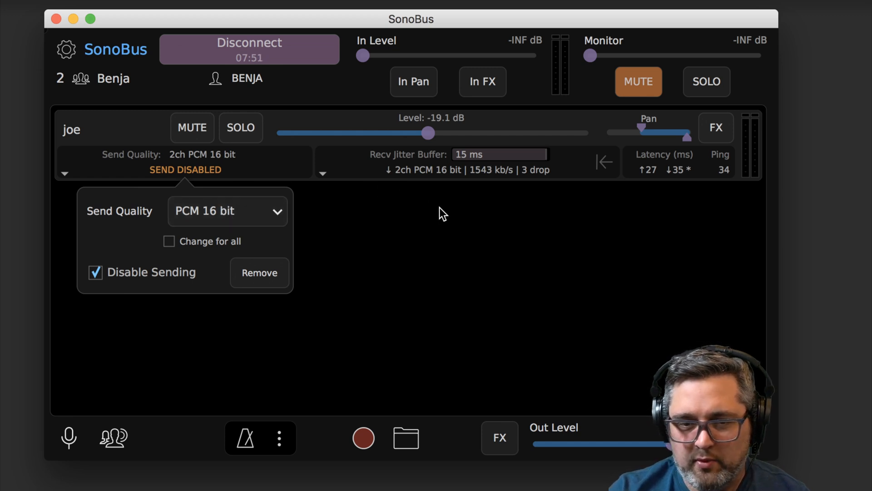
click(349, 226)
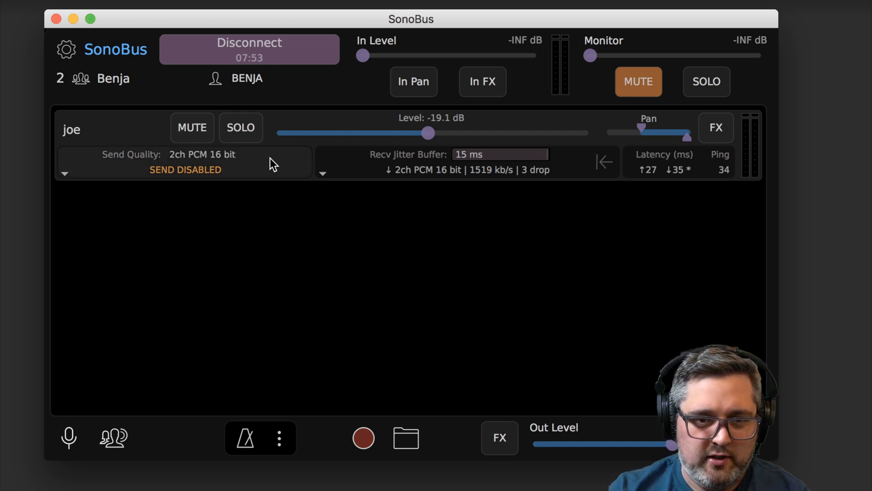